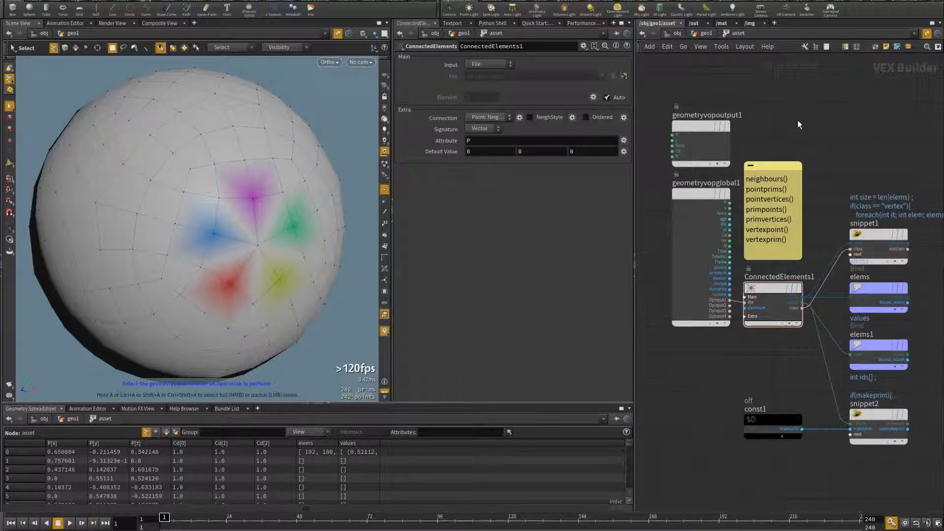
- Open the asset Attribute VOP network and review the Connection options of the ConnectedElements1 node
key("u")
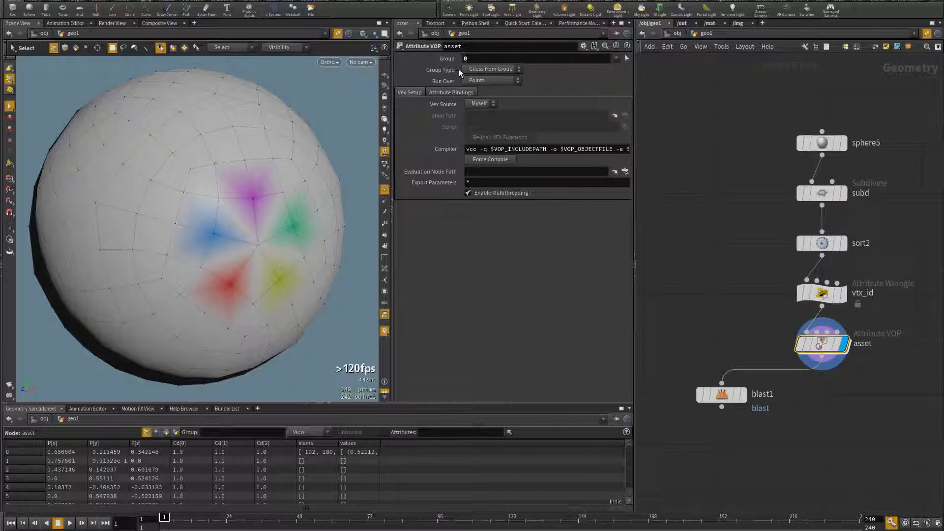
double_click(830, 347)
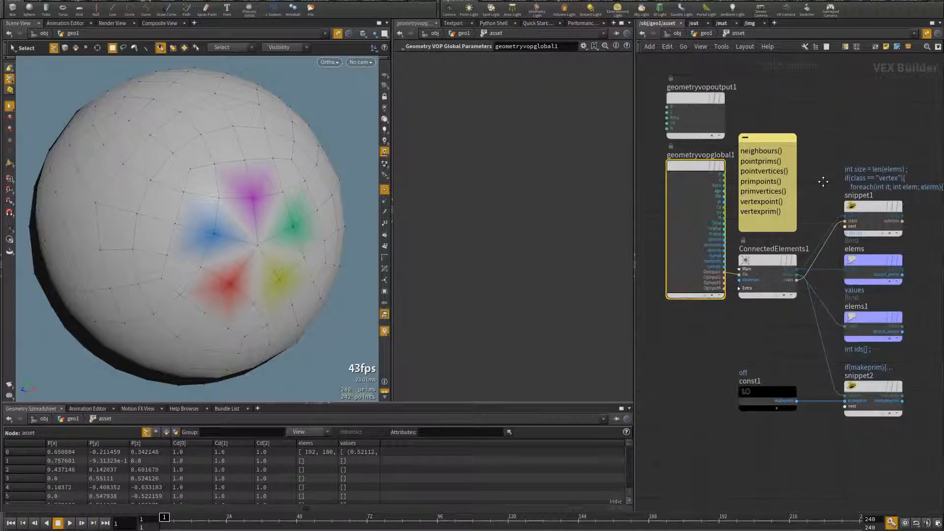
left_click(771, 242)
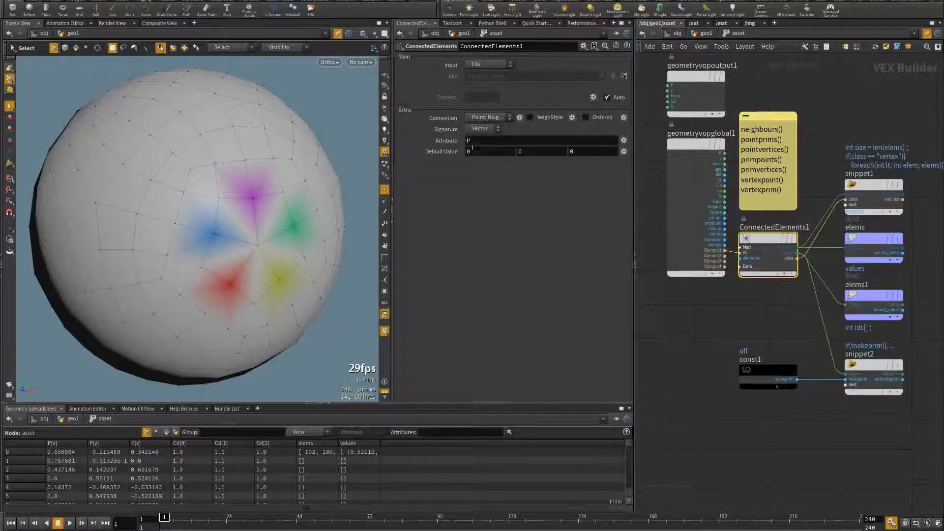
left_click(468, 119)
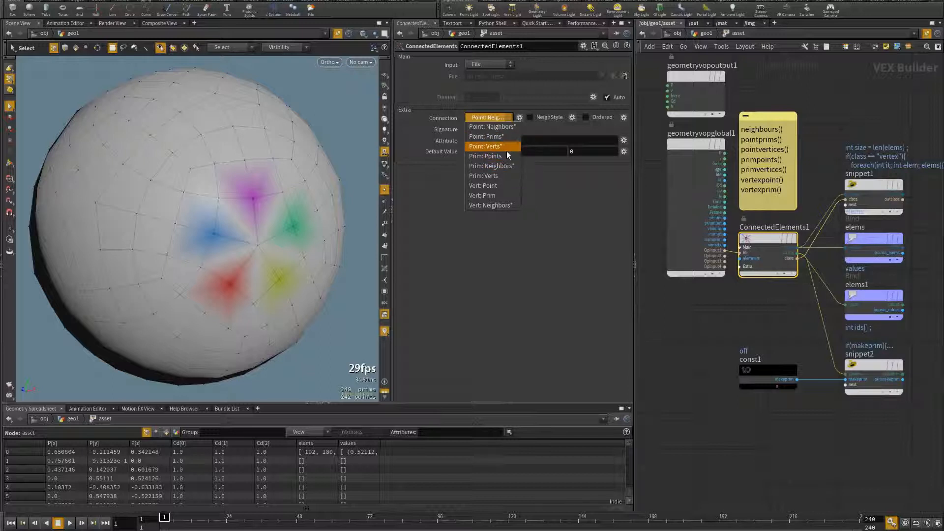
left_click(537, 132)
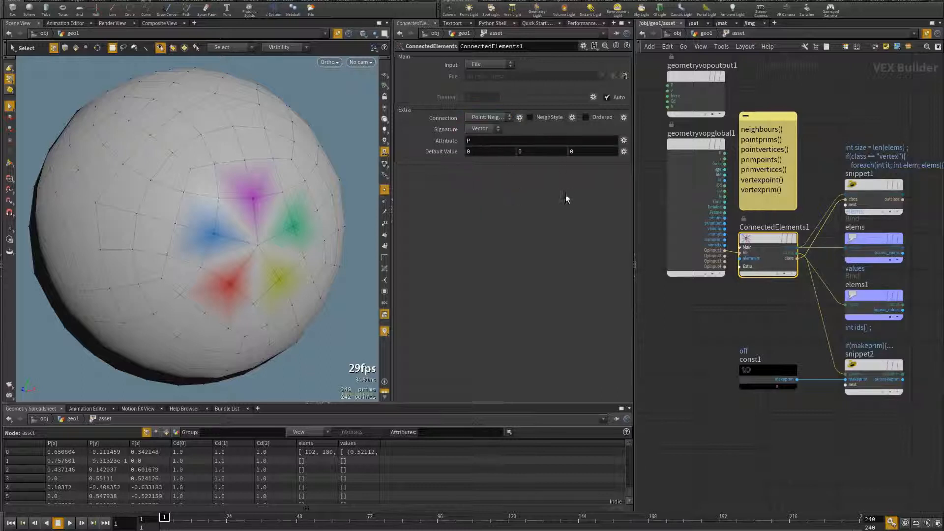
- Try a manual Element number on ConnectedElements1 and restore the Auto option
left_click(607, 98)
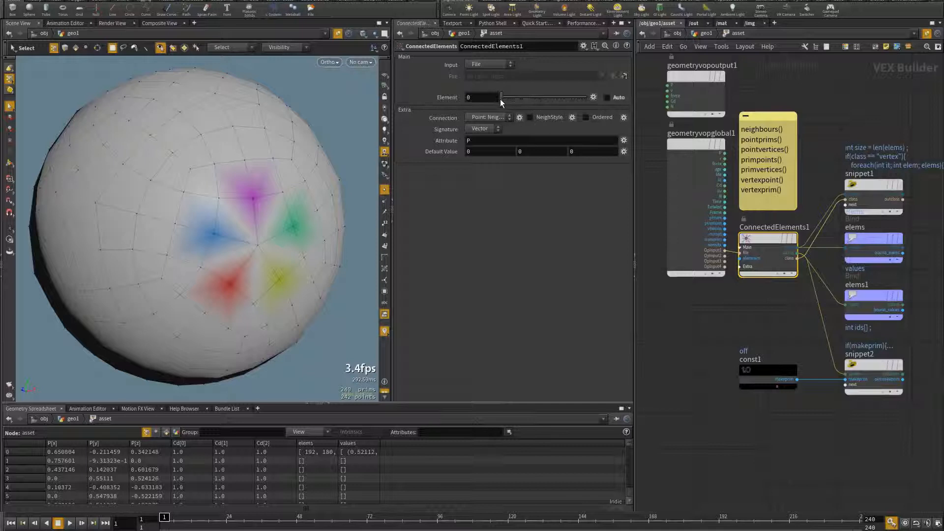
left_click_drag(522, 97, 477, 98)
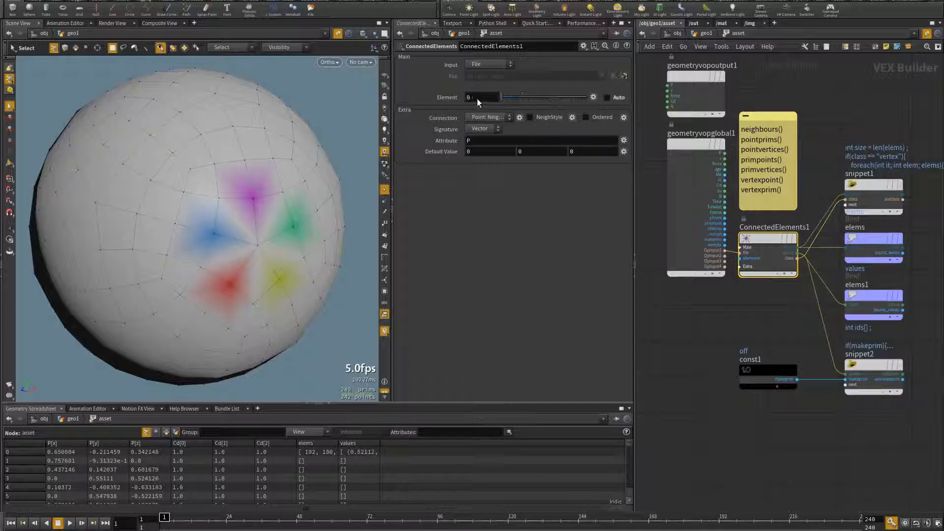
left_click(607, 98)
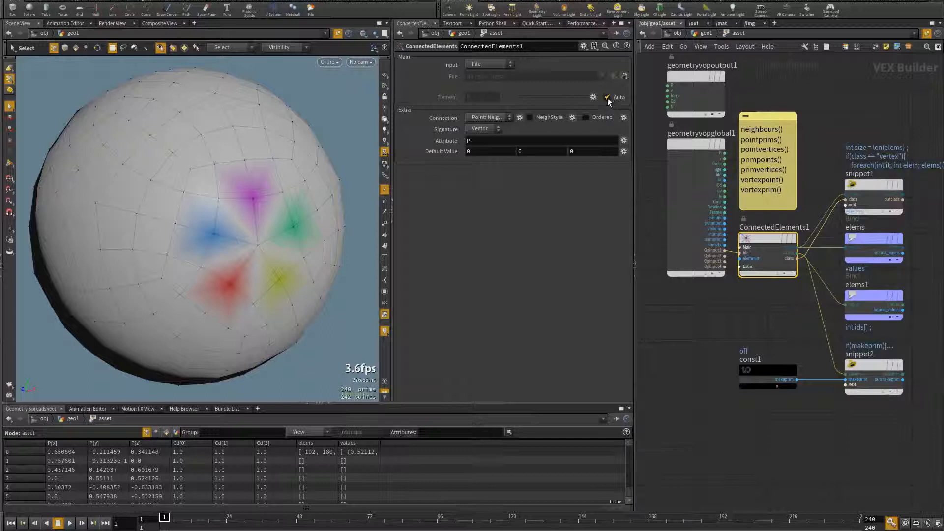
- Examine ConnectedElements1's Connection options, its input and output wiring in the network, and the coloured points on the sphere
left_click(494, 117)
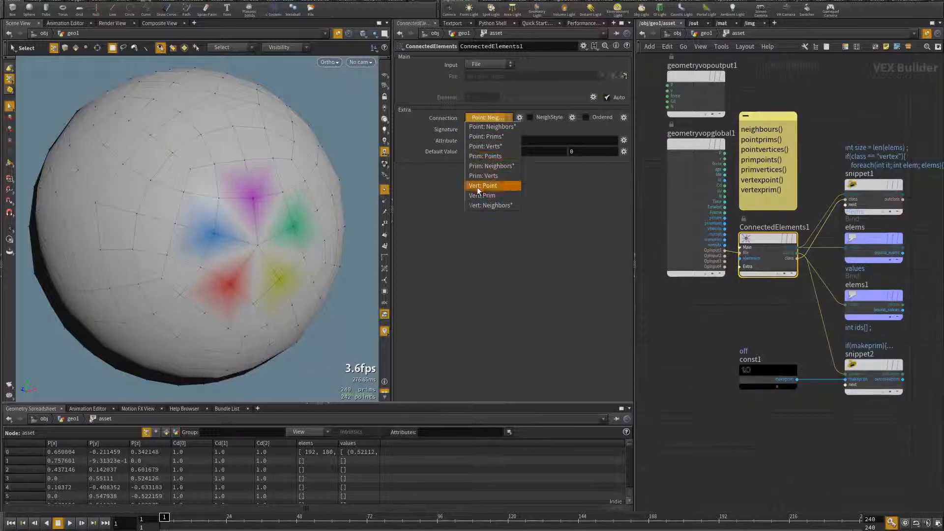
left_click(413, 89)
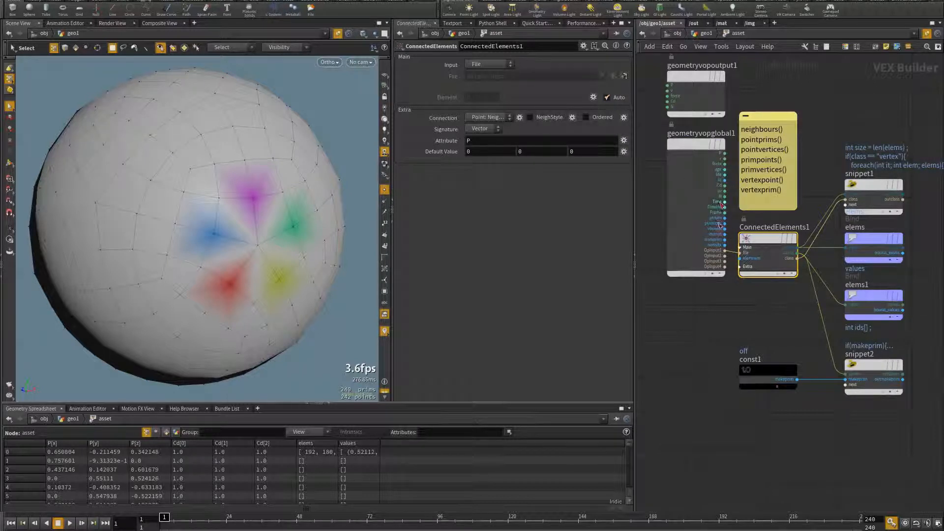
scroll(722, 206, "up", 3)
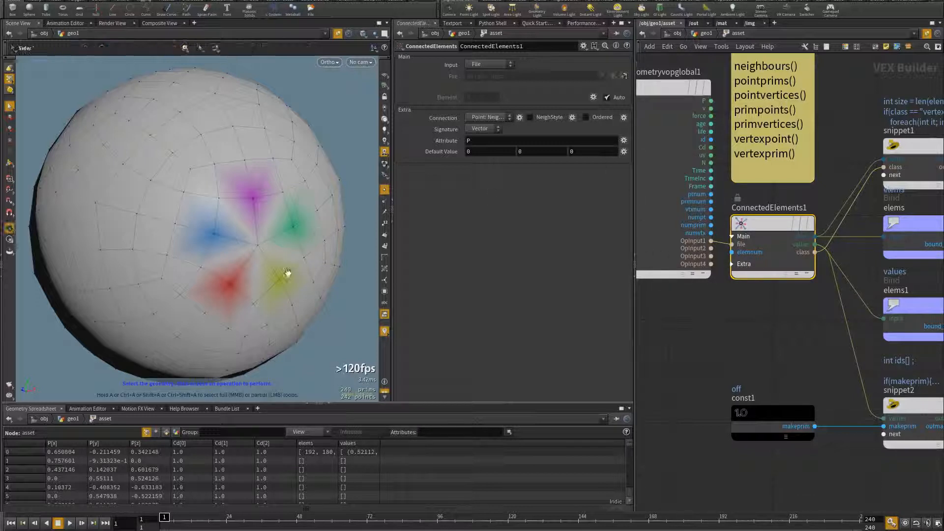
left_click_drag(284, 273, 267, 270, "alt")
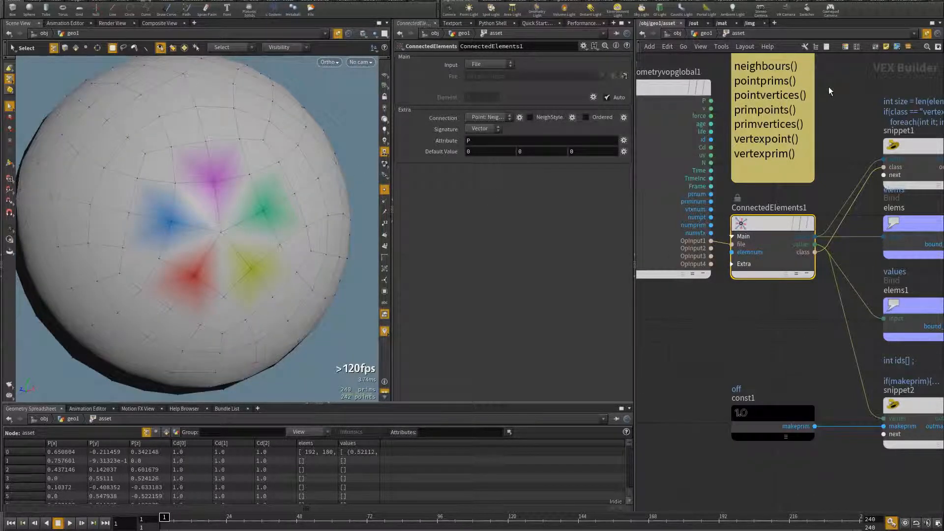
middle_click_drag(829, 89, 843, 112)
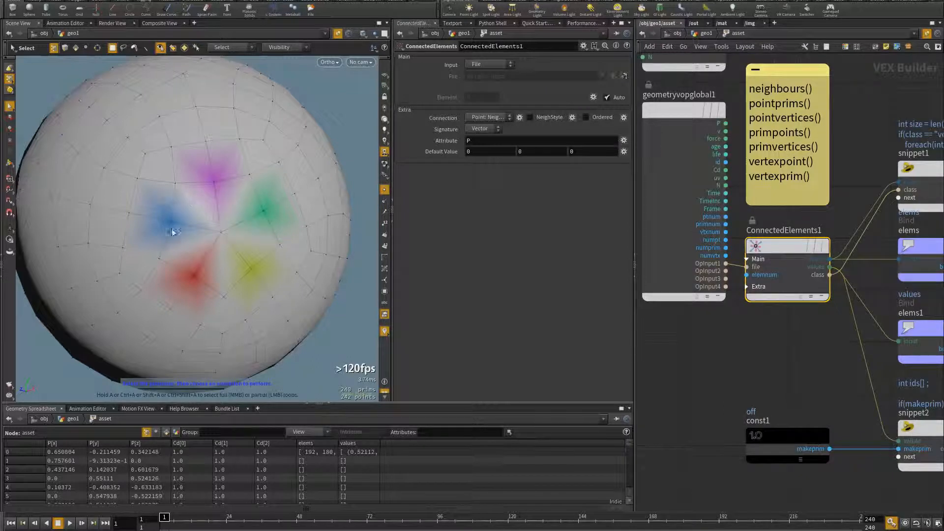
left_click(856, 144)
middle_click_drag(852, 132, 809, 155)
left_click(698, 216)
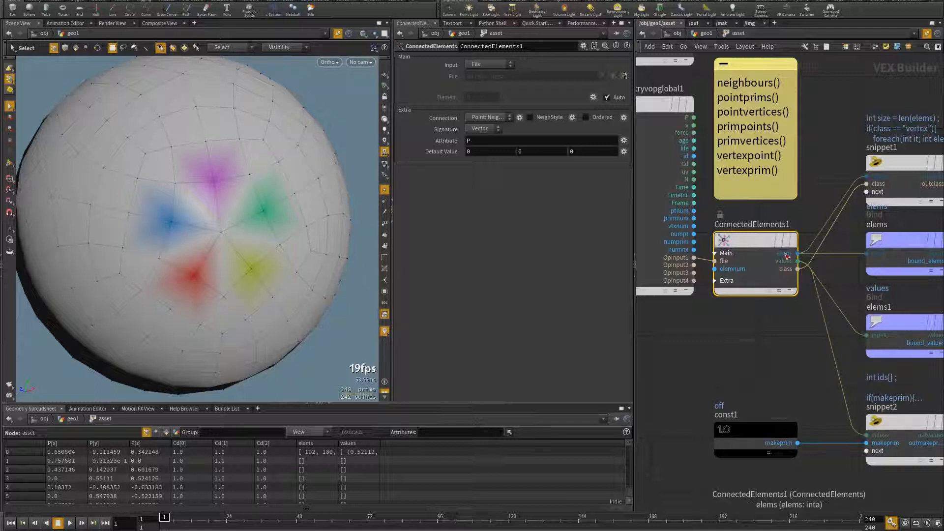
middle_click_drag(764, 209, 799, 216)
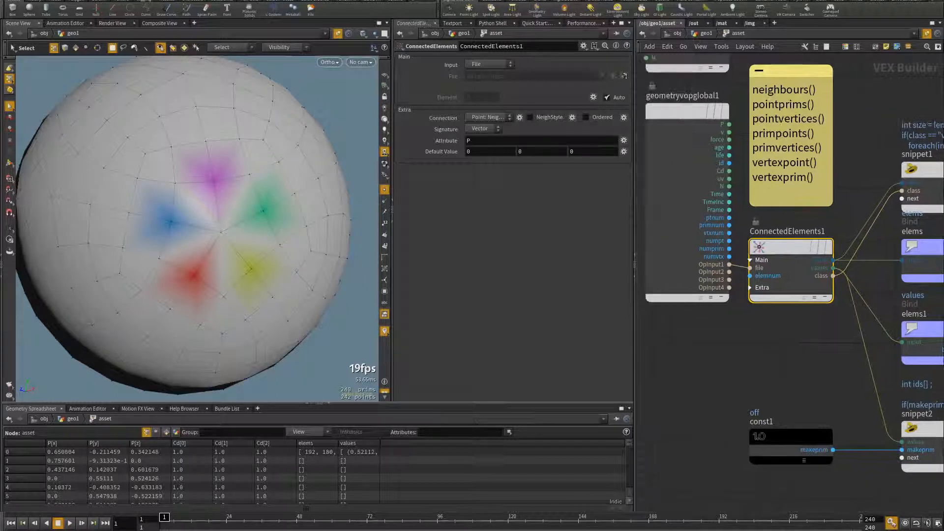
middle_click_drag(867, 158, 819, 155)
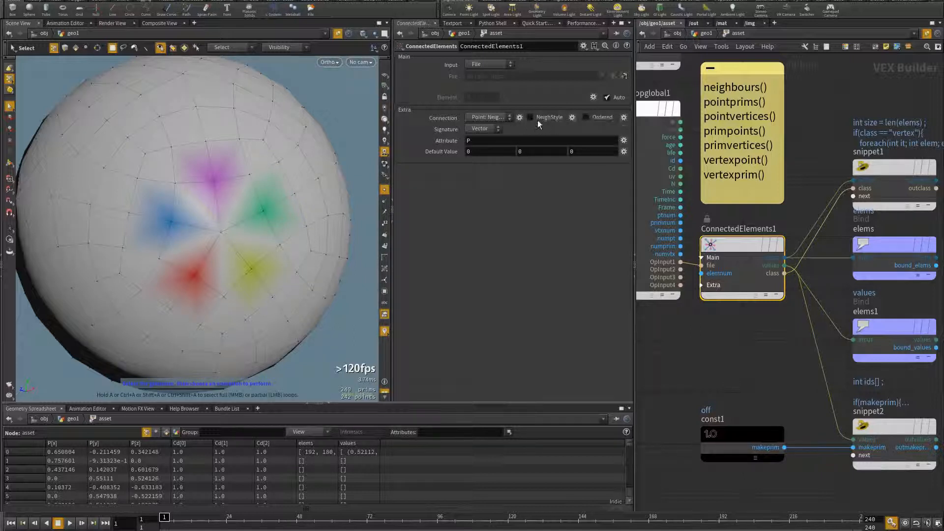
left_click(489, 118)
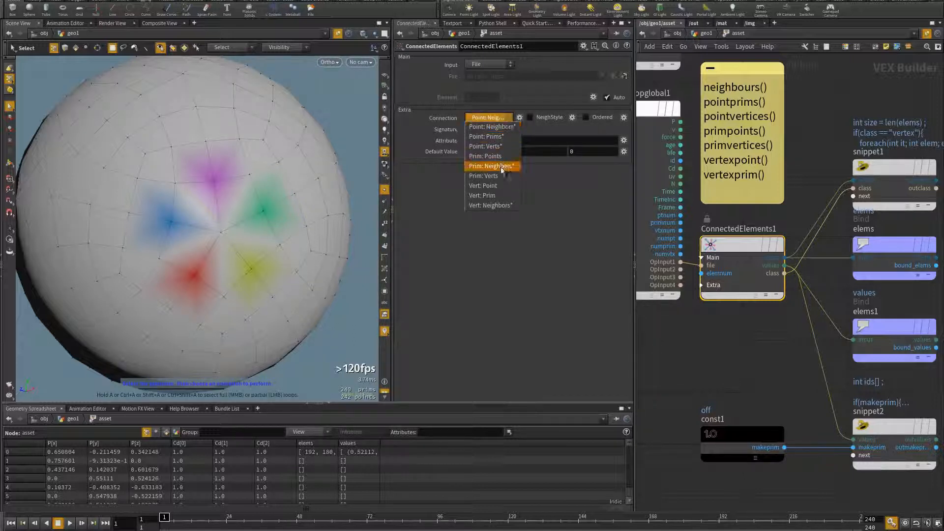
left_click(494, 117)
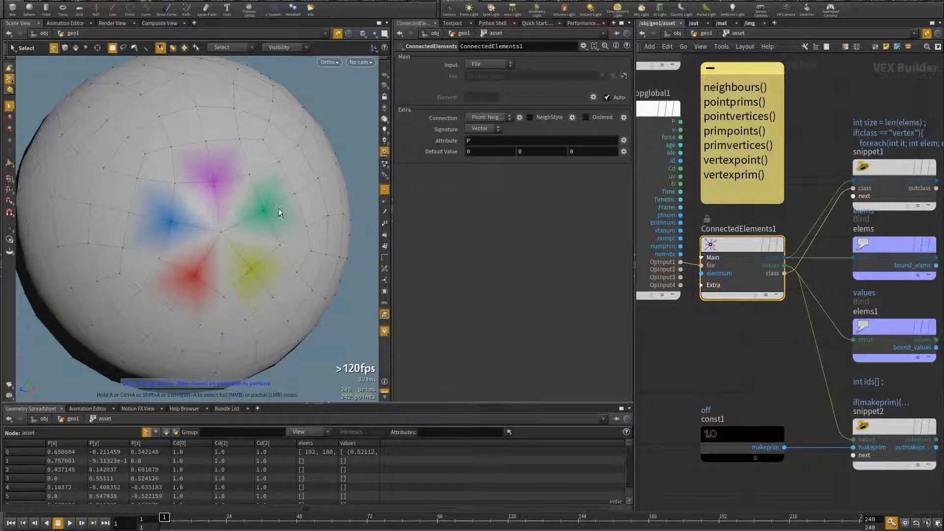
- Enable NeighStyle and Ordered for the Point: Neighbors connection, checking the centre point of the coloured area on the sphere
left_click(211, 238)
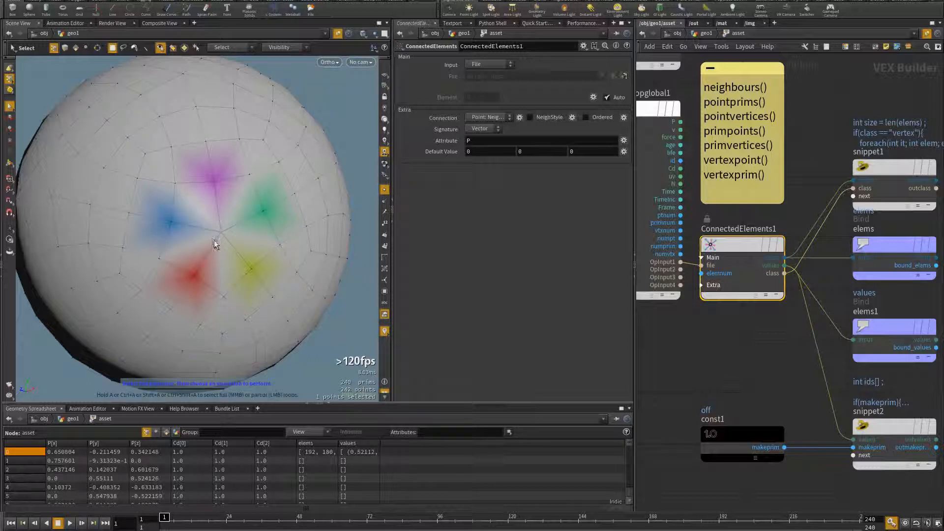
left_click(534, 117)
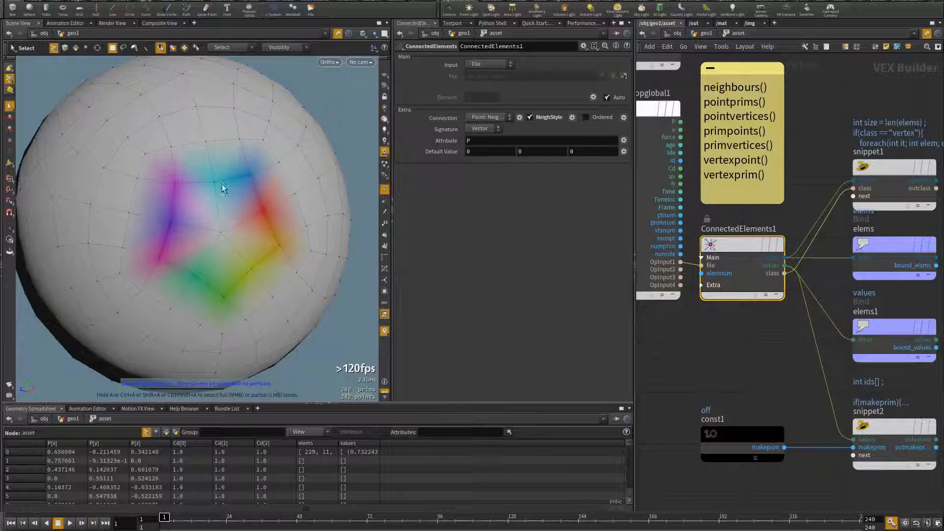
left_click(216, 245)
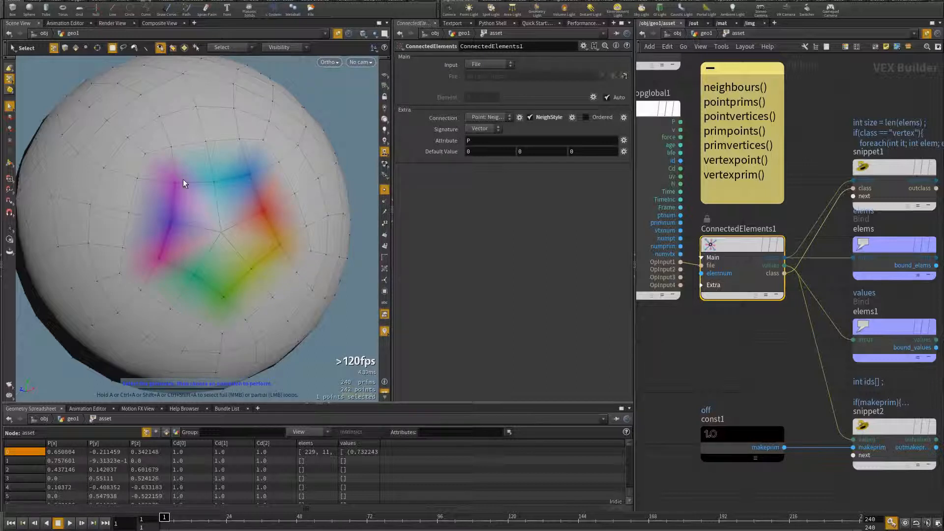
left_click(356, 305)
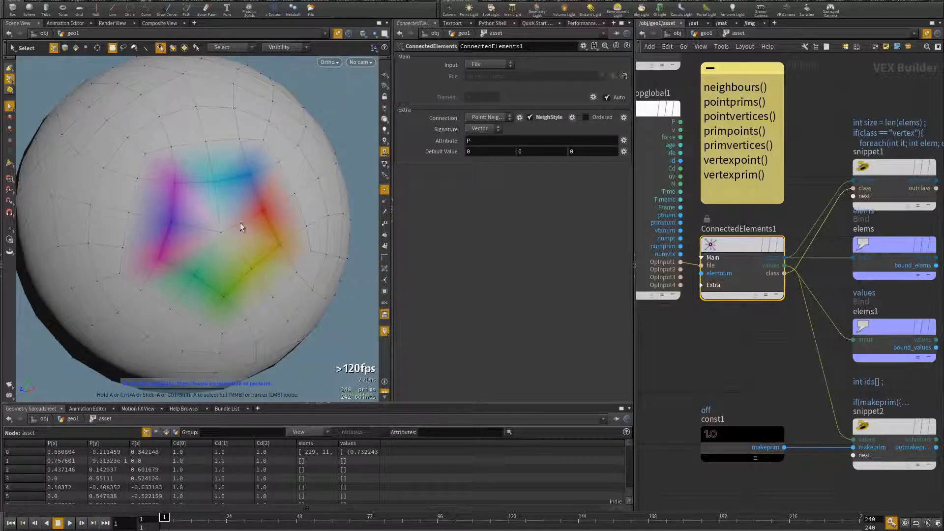
left_click(584, 120)
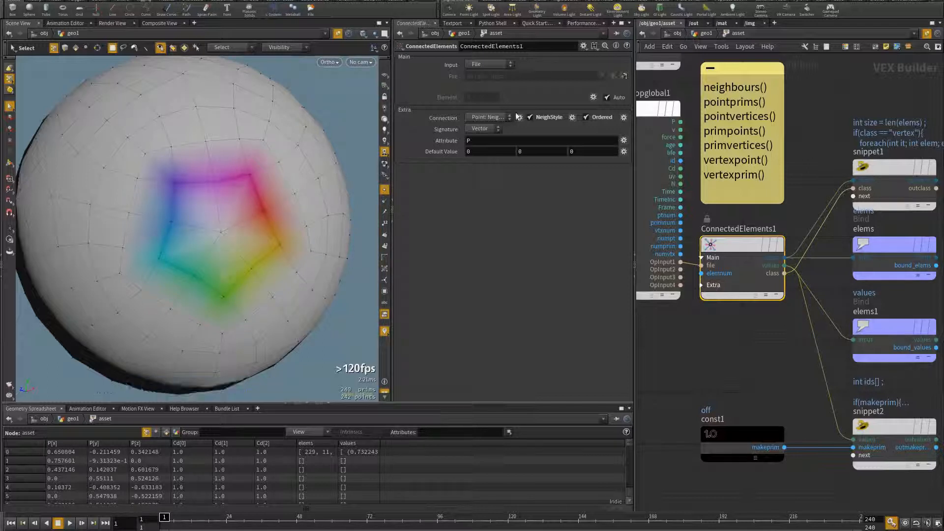
- Set the connection to Point: Prims and compare the primitive colours with Ordered off and on
left_click(498, 118)
left_click(486, 136)
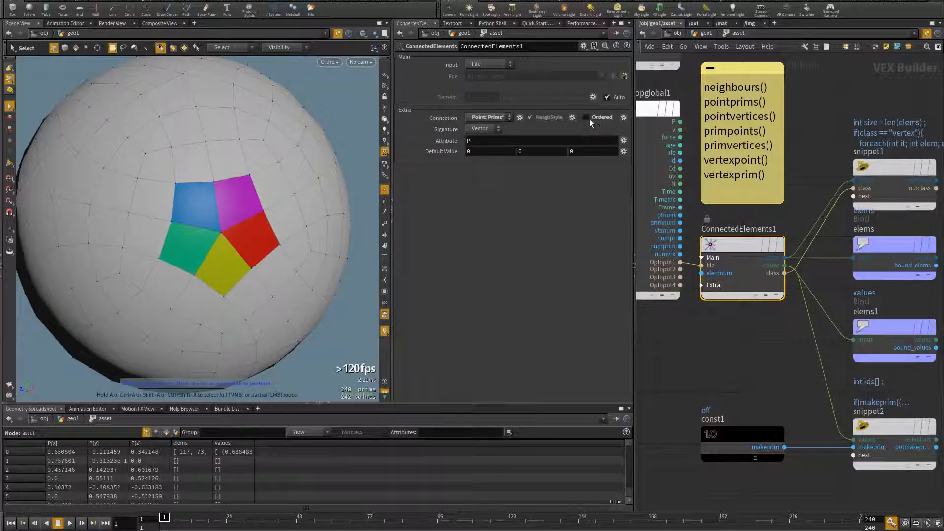
left_click(588, 118)
- Set the connection to Point: Verts and switch off Ordered to compare the vertex colours
left_click(489, 117)
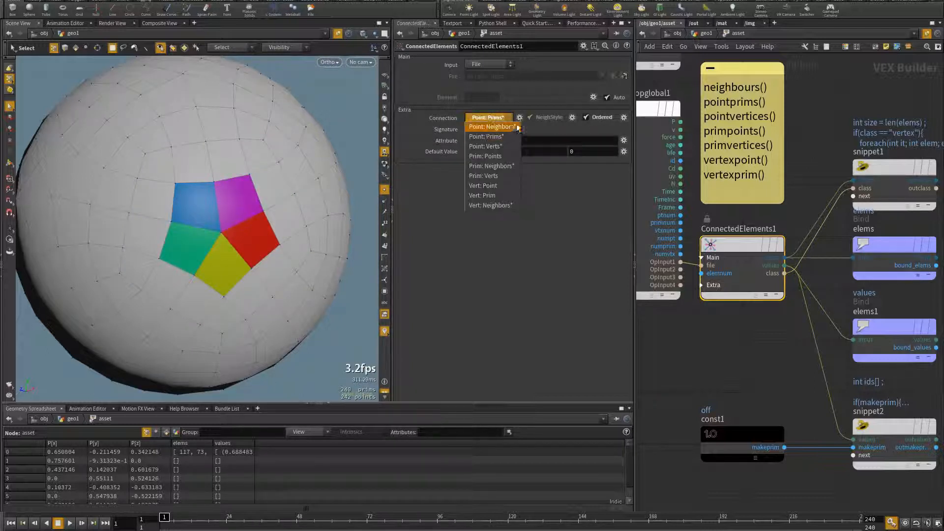
left_click(500, 147)
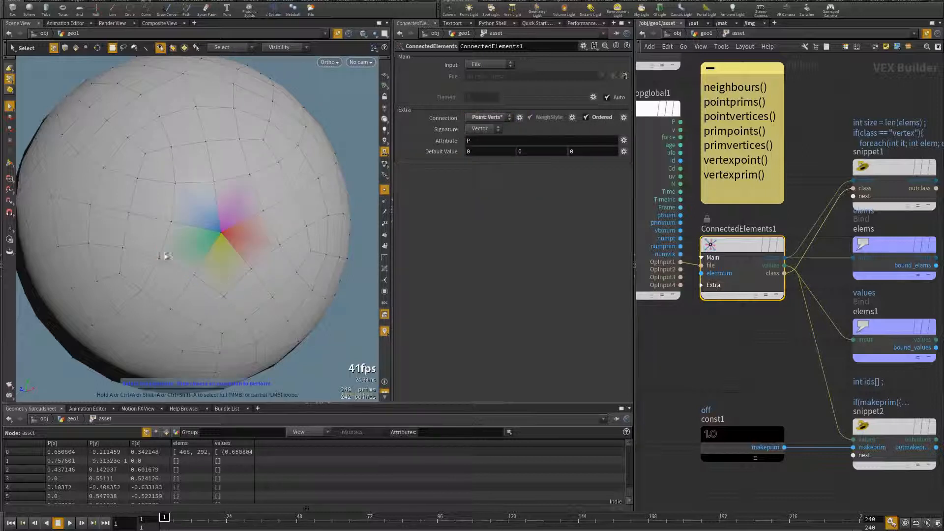
left_click(594, 117)
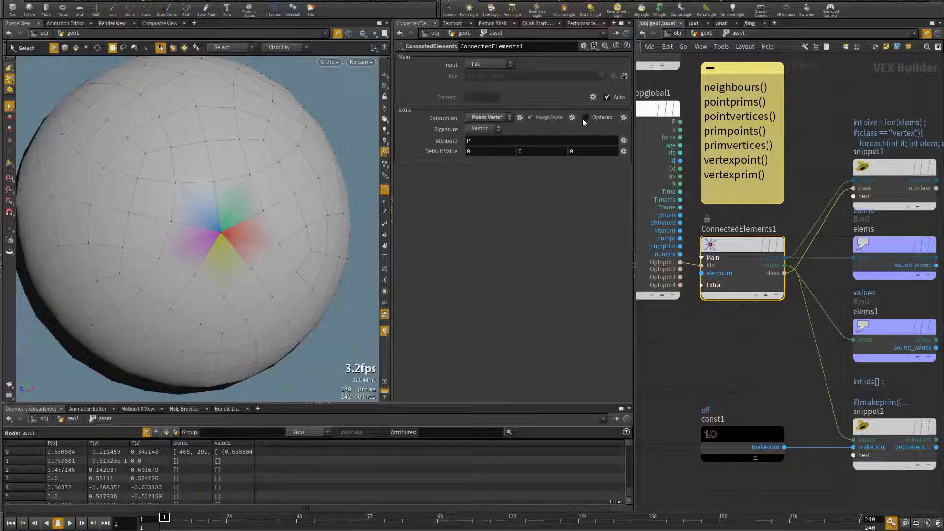
- Set the connection to Prim: Points, try wiring primnum into elemnum, remove that wire, and inspect the coloured points on the sphere
left_click(489, 117)
left_click(496, 163)
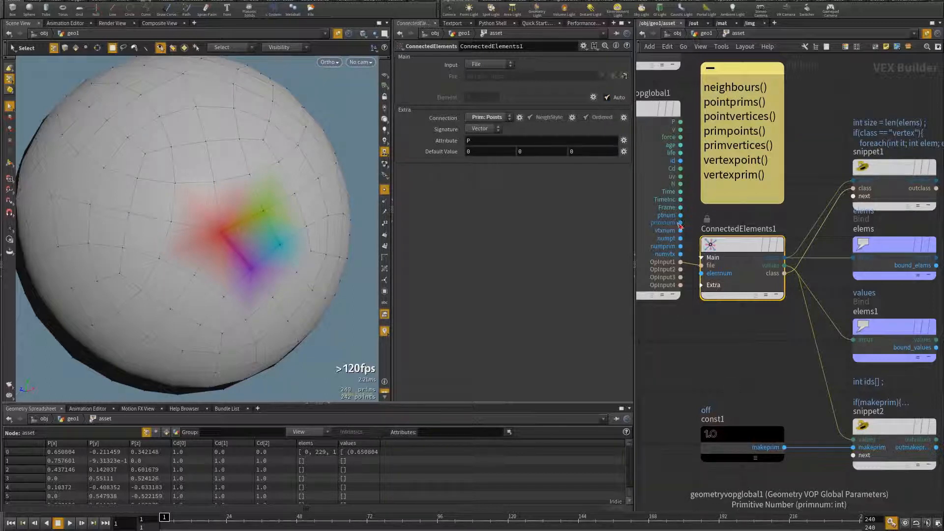
left_click_drag(680, 223, 701, 273)
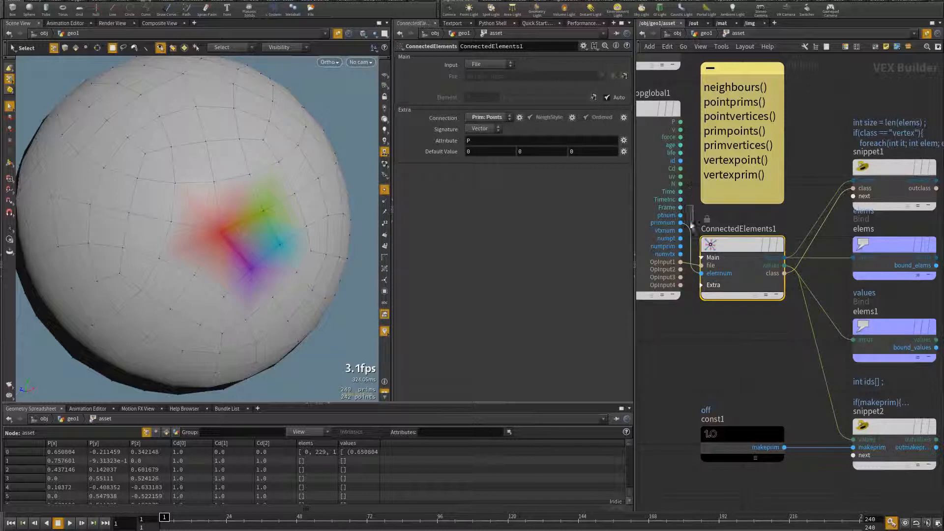
key("Escape")
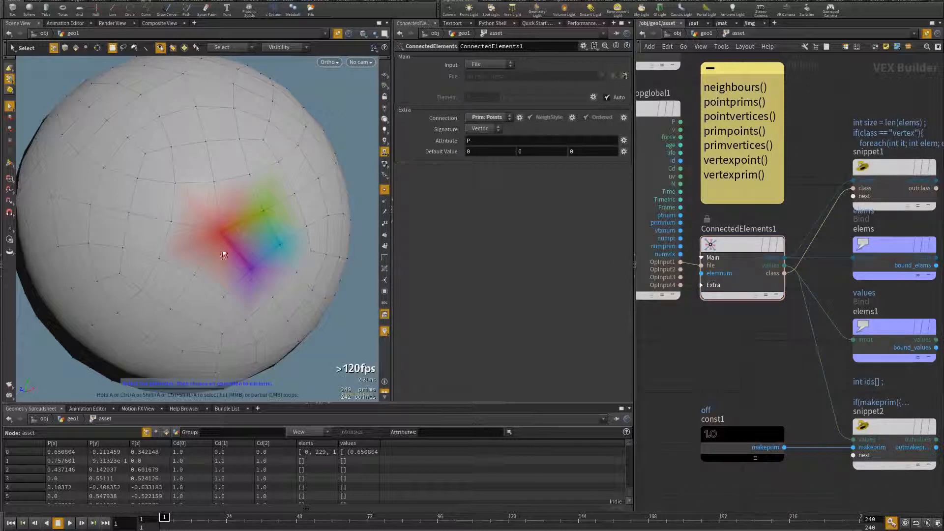
left_click_drag(241, 238, 227, 185)
key("s")
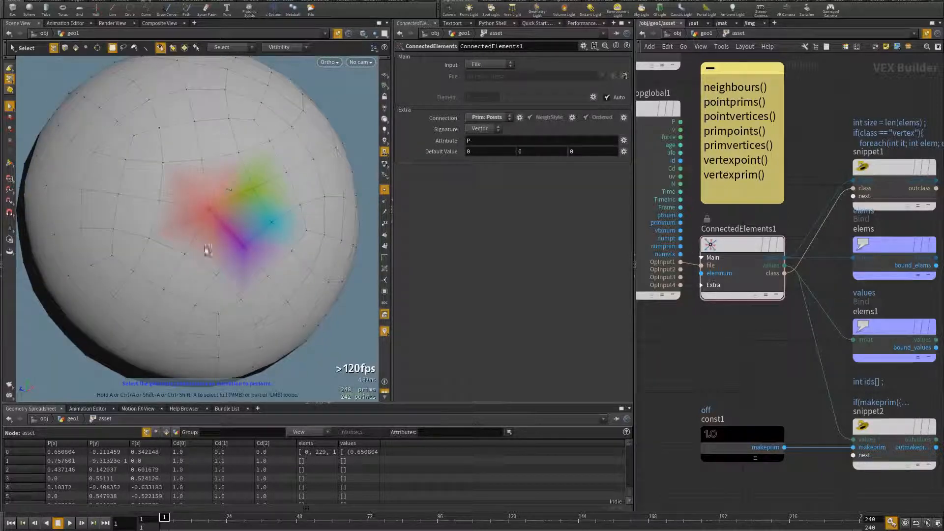
- Set the connection to Prim: Neighbors, compare the result without NeighStyle and Ordered, and enable both options again
left_click(487, 118)
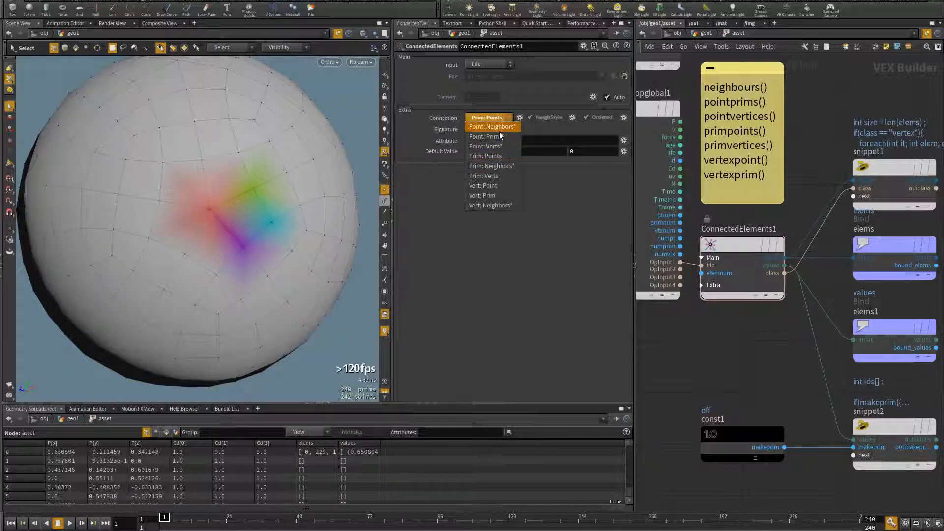
left_click(507, 167)
left_click(585, 117)
left_click(529, 117)
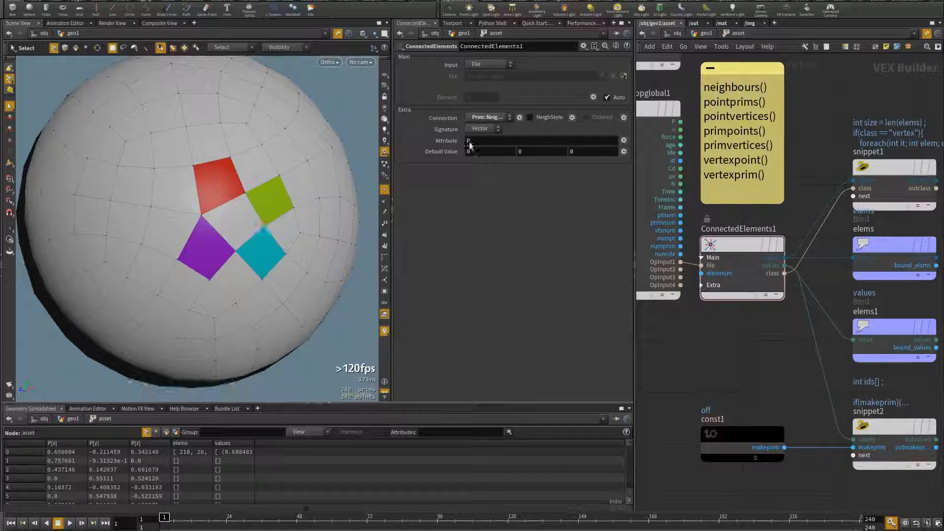
left_click(530, 117)
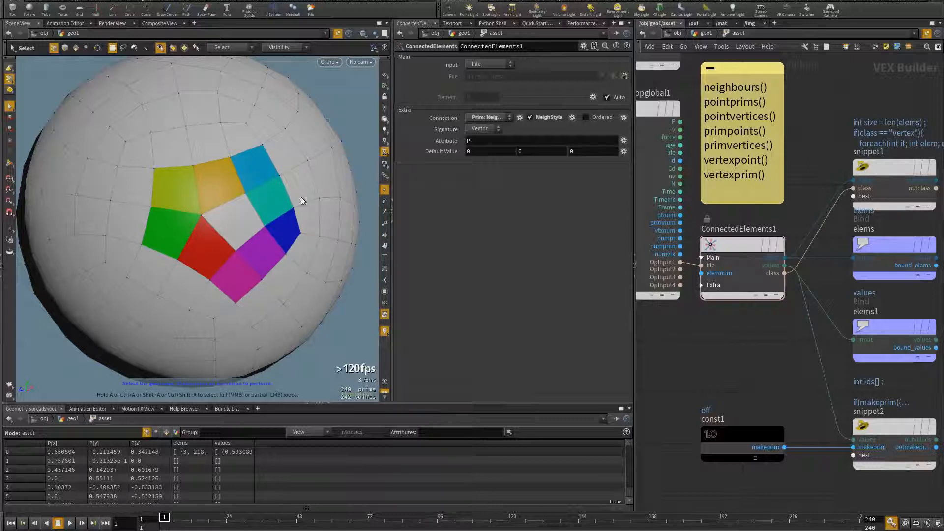
left_click(586, 117)
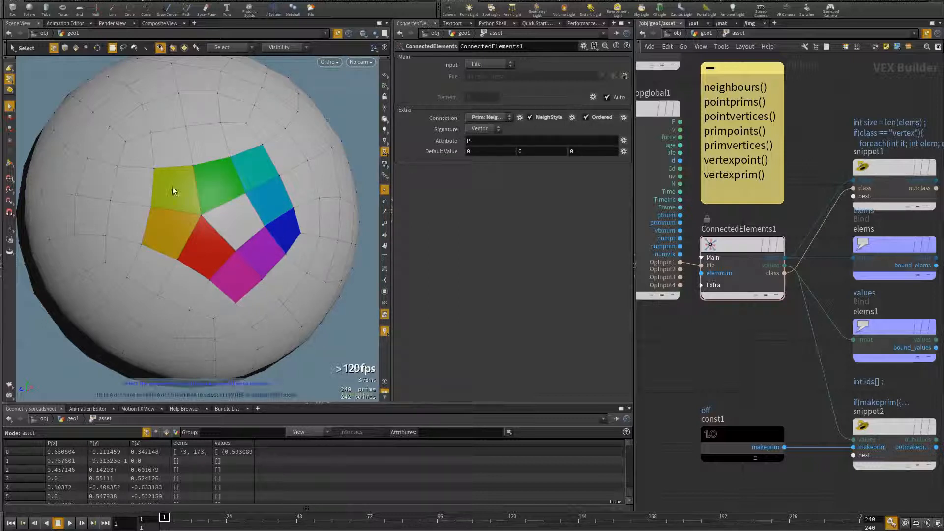
- Set the connection to Prim: Verts and inspect the coloured vertices of the primitive on the sphere
left_click(496, 117)
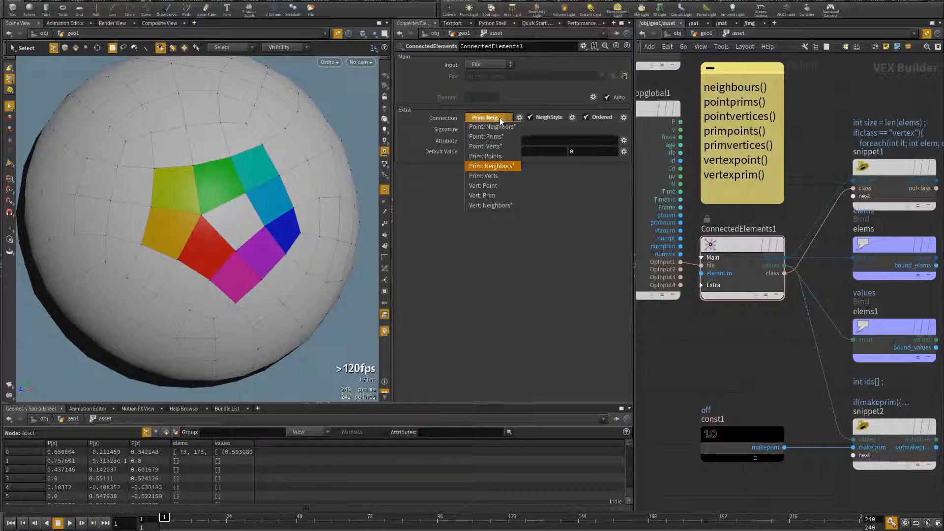
left_click(494, 184)
left_click_drag(193, 231, 182, 230)
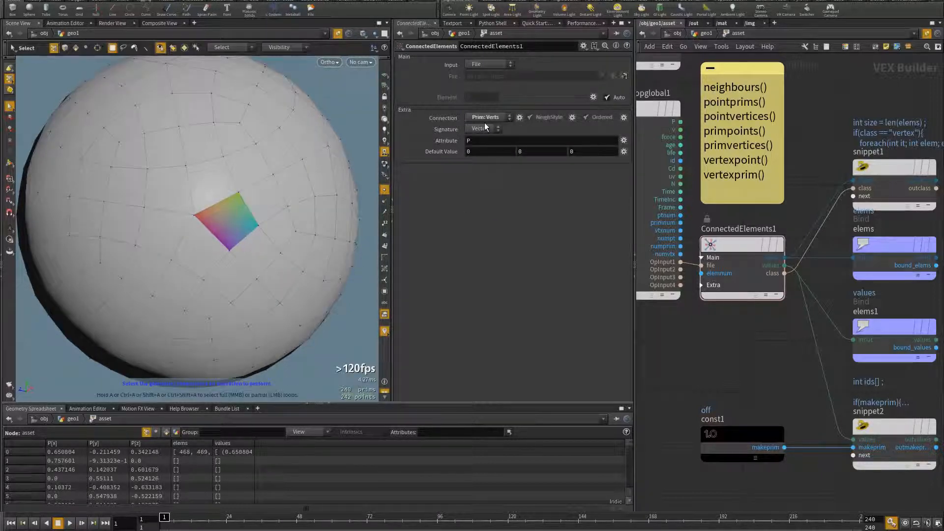
- Set the connection to Vert: Point and to Vert: Prim, and widen the values column in the geometry spreadsheet
left_click(486, 117)
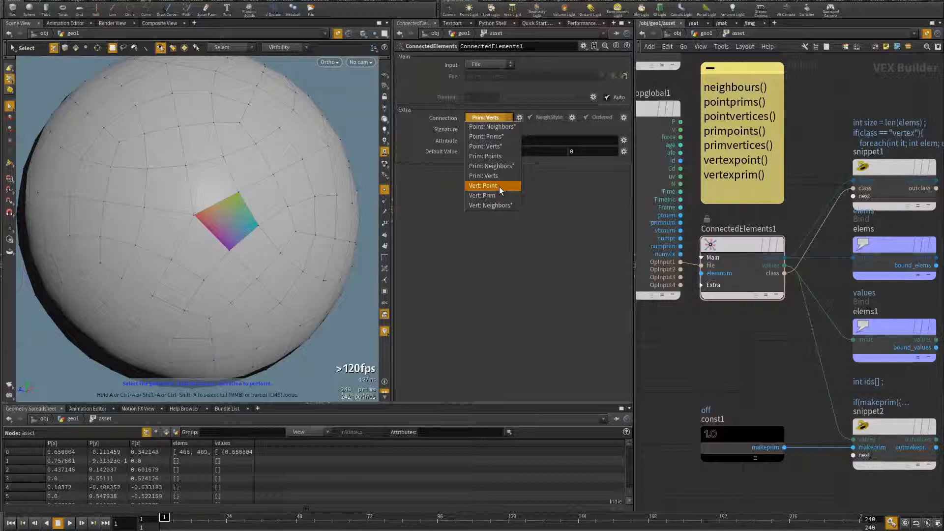
left_click(499, 187)
left_click(496, 119)
left_click(497, 196)
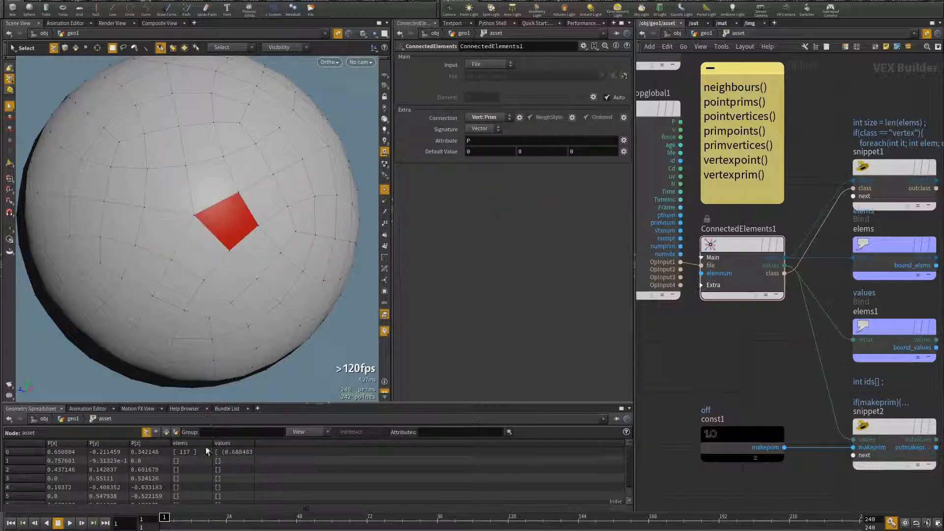
left_click_drag(254, 443, 301, 444)
- Set the ConnectedElements1 connection to Vert: Neighbors and inspect the coloured neighbouring vertices
left_click(491, 117)
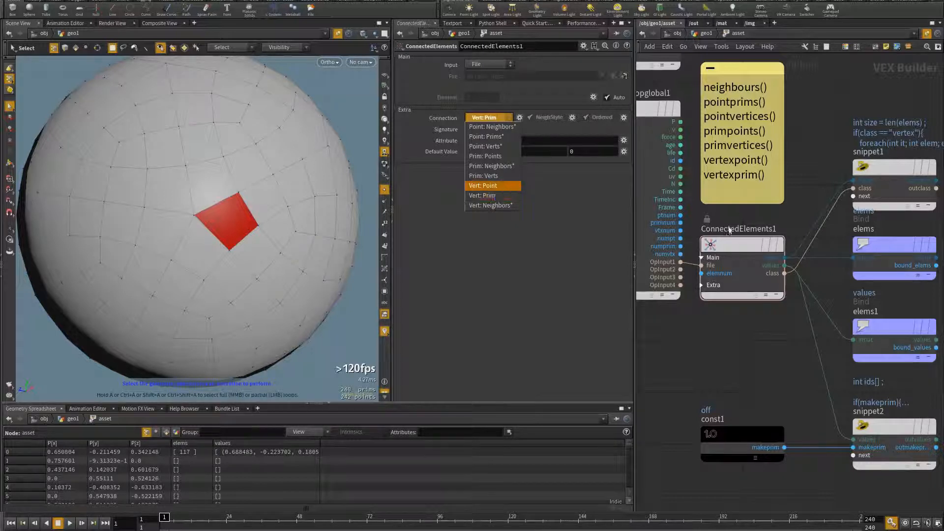
left_click(740, 246)
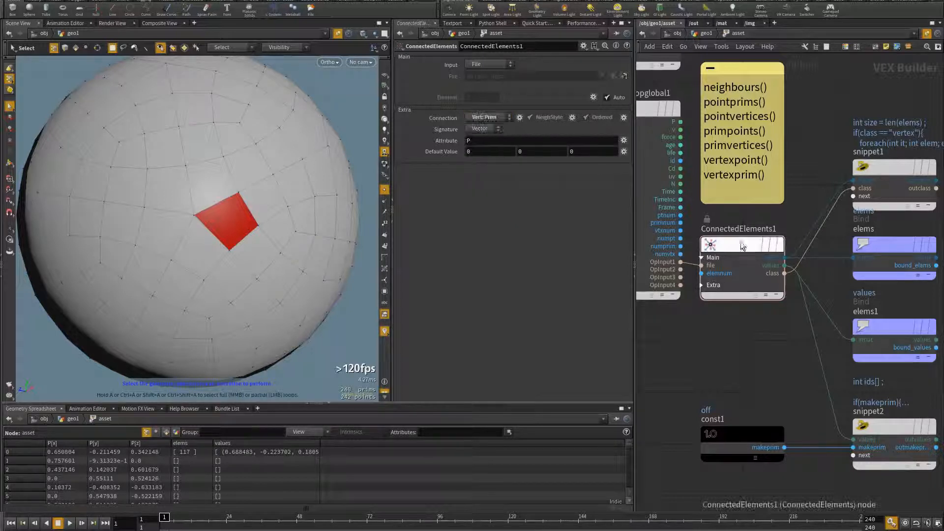
left_click(491, 128)
left_click(489, 117)
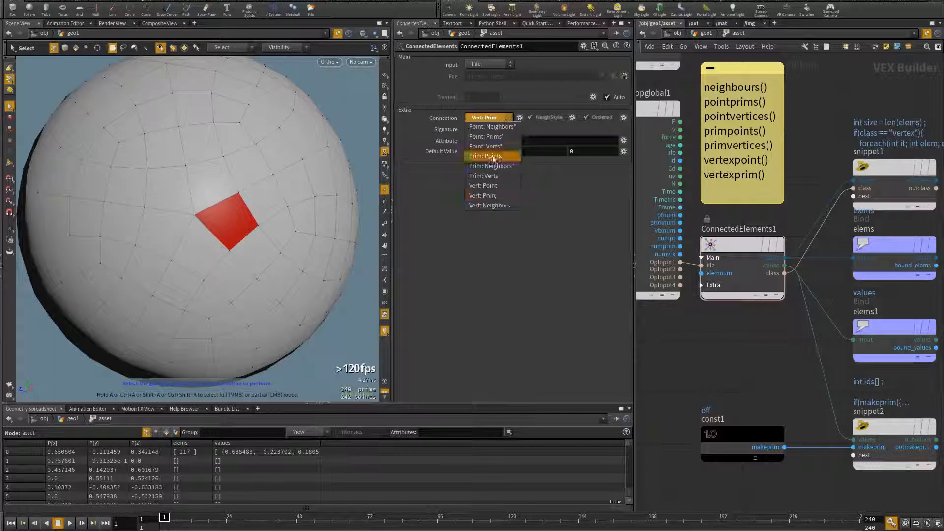
left_click(492, 205)
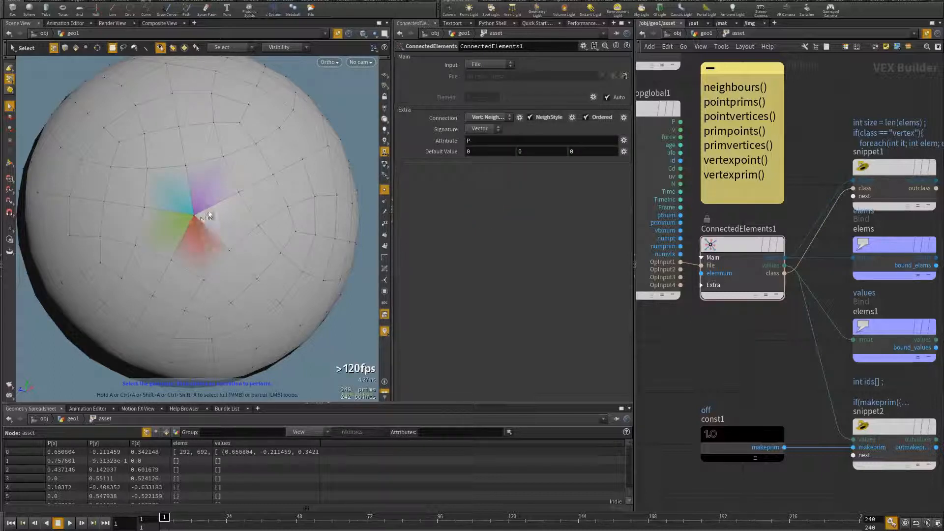
- Compare the vertex neighbour colours with Ordered and NeighStyle switched off, and enable both options again
left_click(596, 116)
left_click(547, 116)
scroll(211, 216, "up", 3)
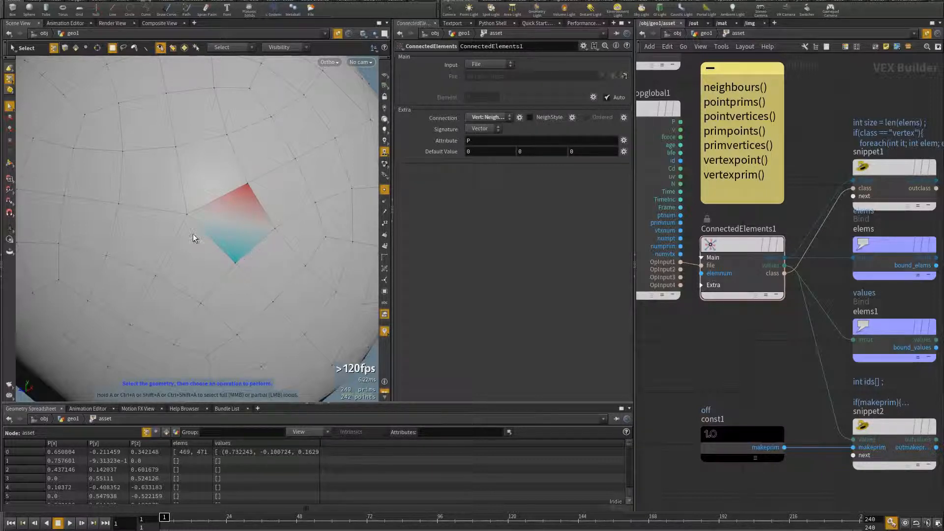
left_click(529, 117)
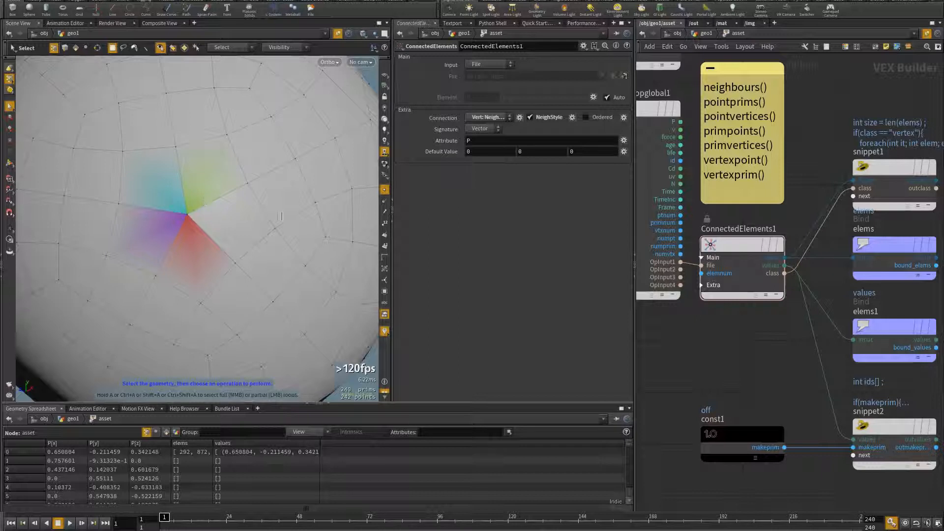
left_click(583, 117)
left_click(590, 116)
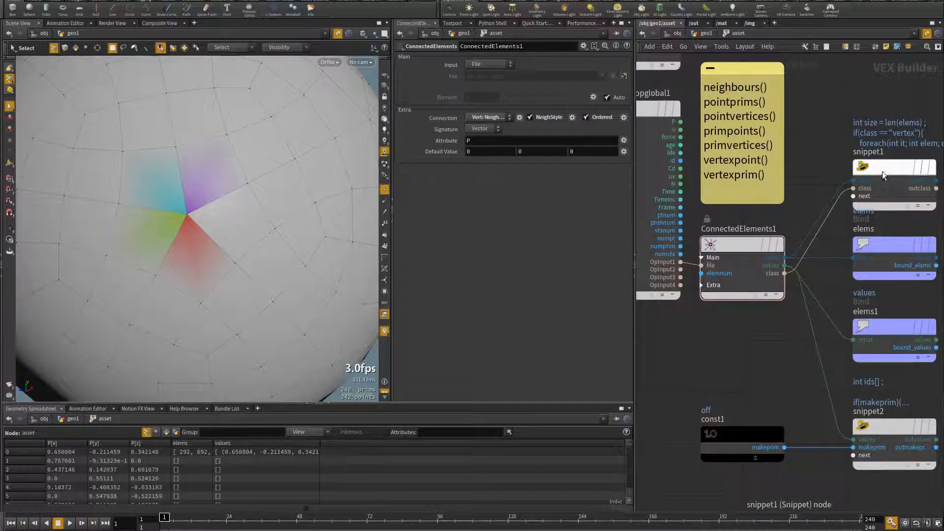
- Turn on the makeprim constant's toggle default and display the blast1 node in the geo1 network
middle_click_drag(812, 191, 799, 143)
left_click(730, 388)
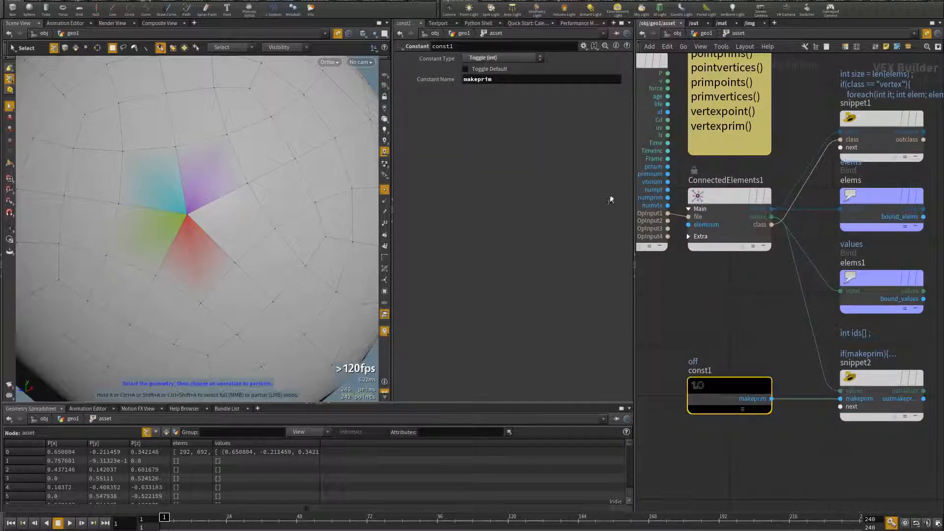
left_click(492, 70)
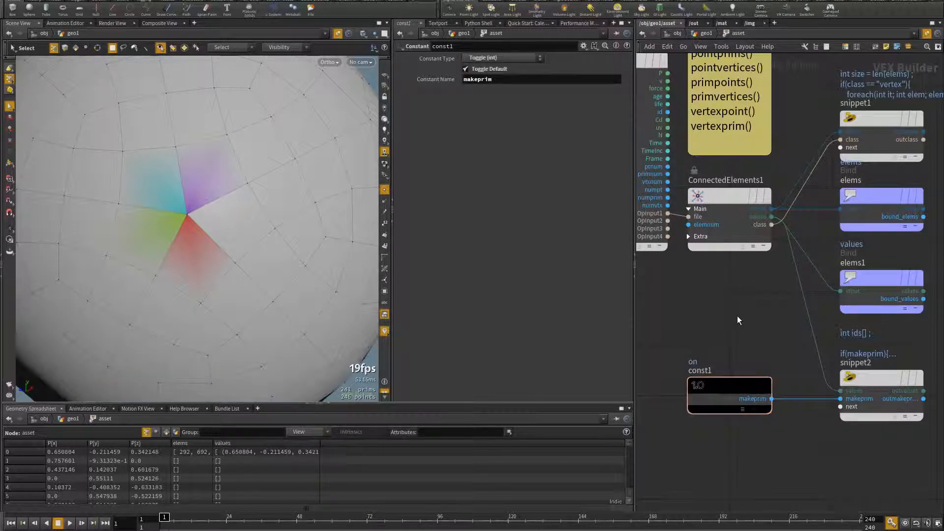
key("u")
left_click(744, 394)
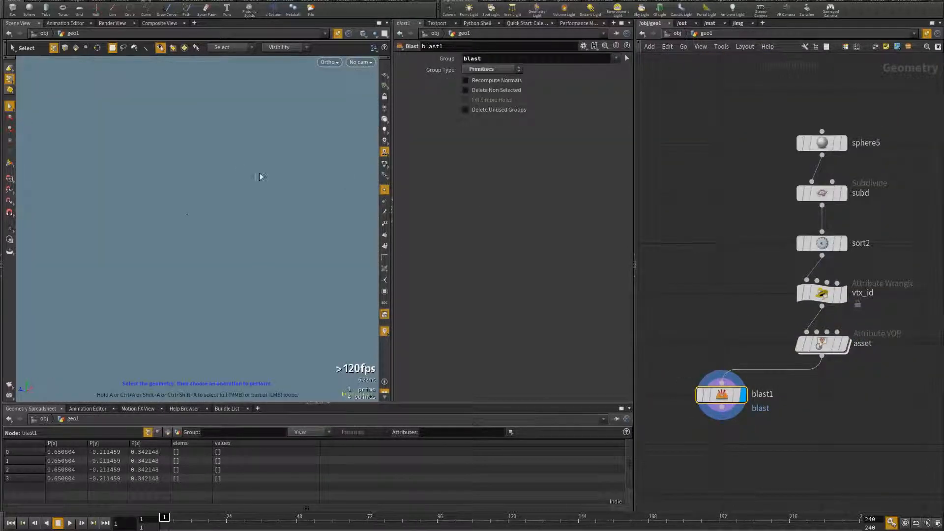
- Set the connection inside the asset node to Point: Neighbors and inspect the generated polygon at the geo1 level
double_click(844, 347)
left_click(729, 196)
left_click(486, 118)
left_click(493, 136)
key("u")
key("Escape")
left_click_drag(224, 264, 271, 217)
scroll(224, 158, "up", 2)
scroll(257, 255, "up", 1)
scroll(274, 235, "up", 1)
- Reopen the asset network, compare the Point: Neighbors polygon with Ordered off, and enable Ordered again
double_click(823, 344)
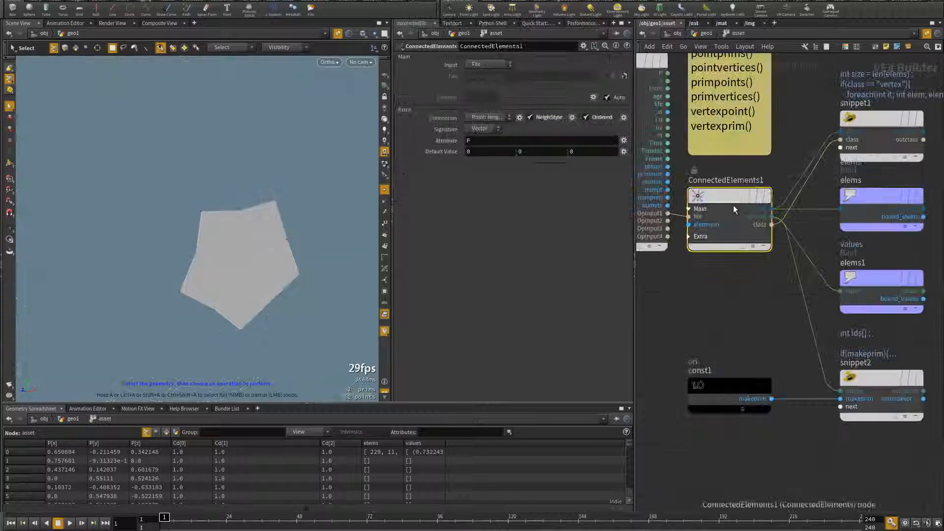
left_click(586, 117)
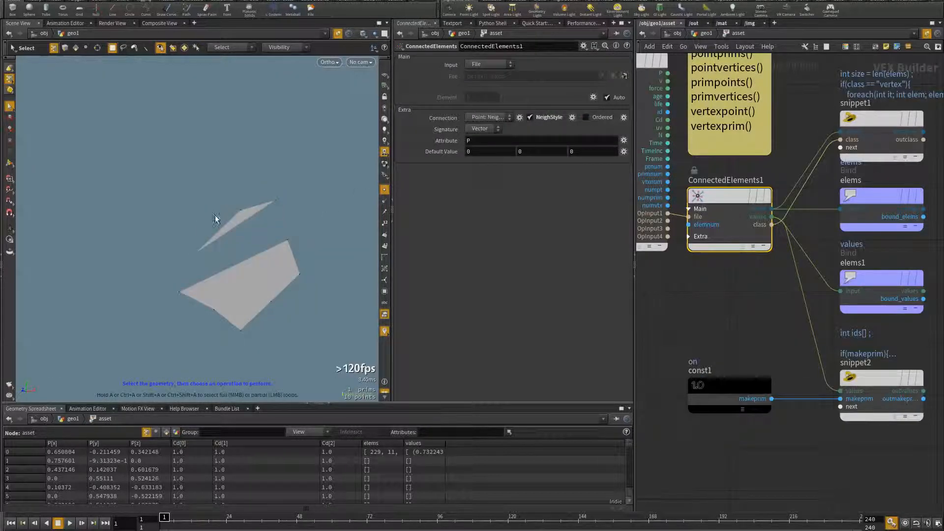
key("space")
left_click_drag(293, 137, 253, 146)
left_click_drag(248, 216, 246, 236, "alt")
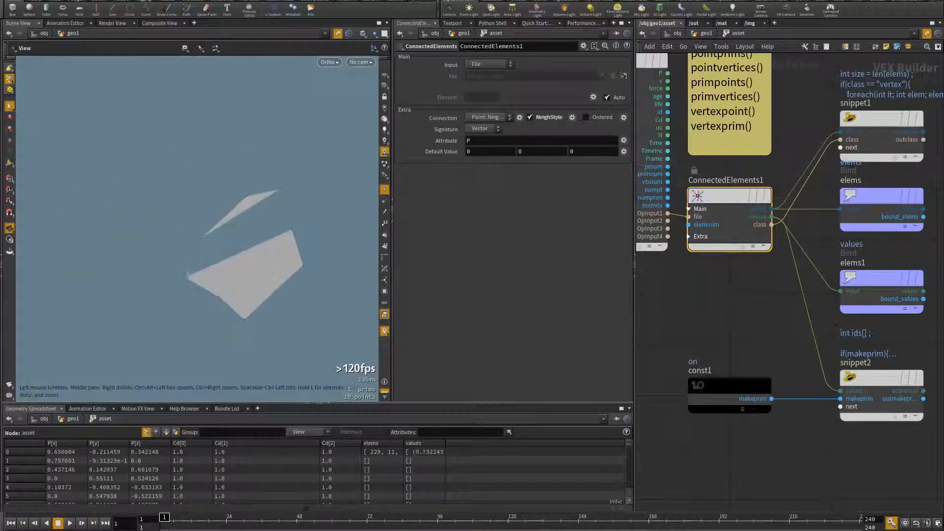
left_click(585, 117)
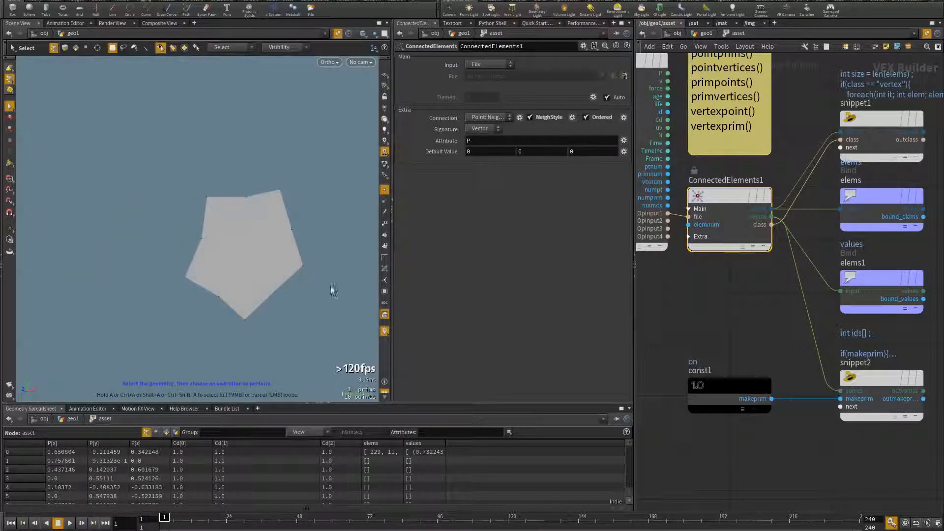
- Switch off NeighStyle for Point: Neighbors and compare the polygon with Ordered off and on
left_click(492, 116)
left_click(491, 116)
left_click(529, 118)
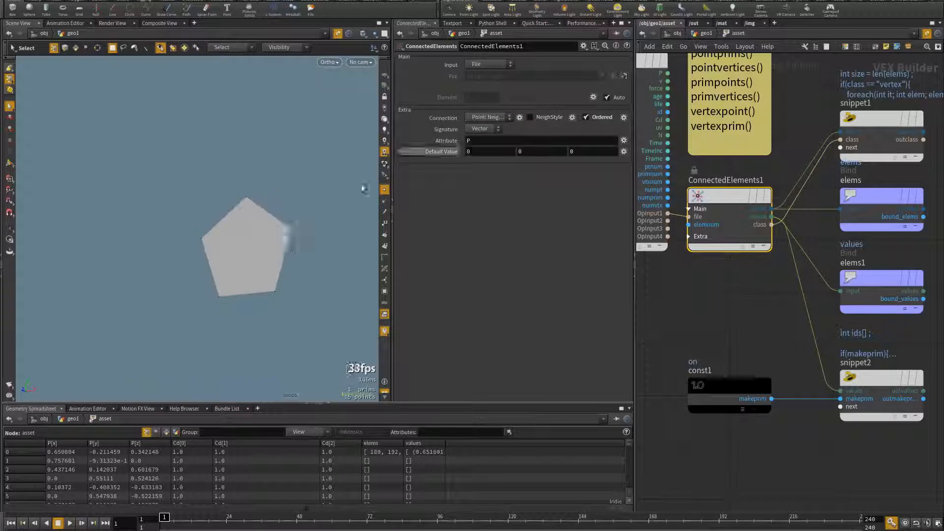
left_click_drag(361, 189, 322, 181, "alt")
left_click(590, 117)
left_click(590, 117)
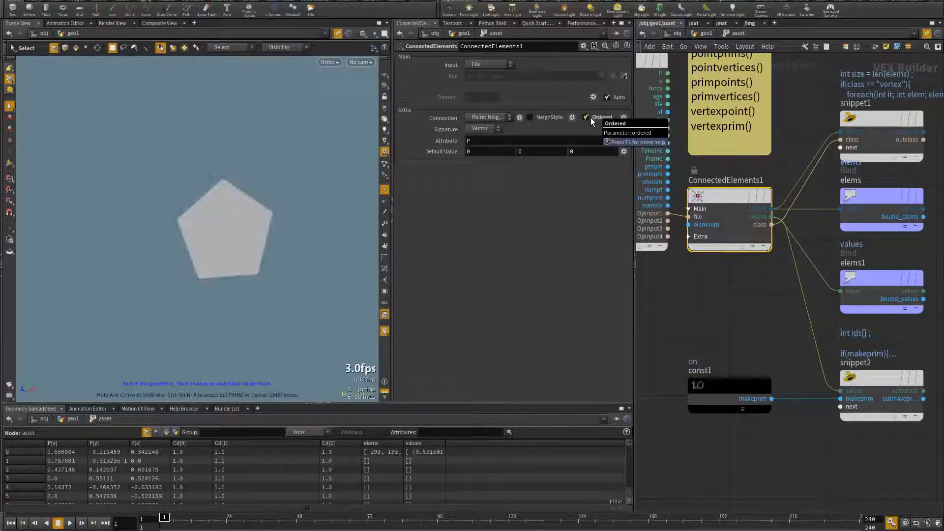
- Set the connection to Prim: Neighbors, enable NeighStyle, and compare the generated polygon with Ordered on and off
left_click(492, 117)
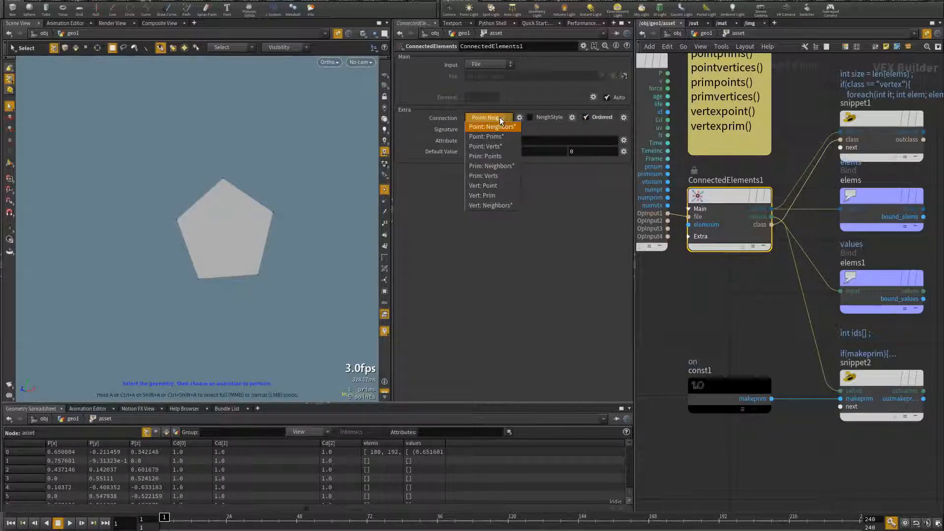
left_click(493, 171)
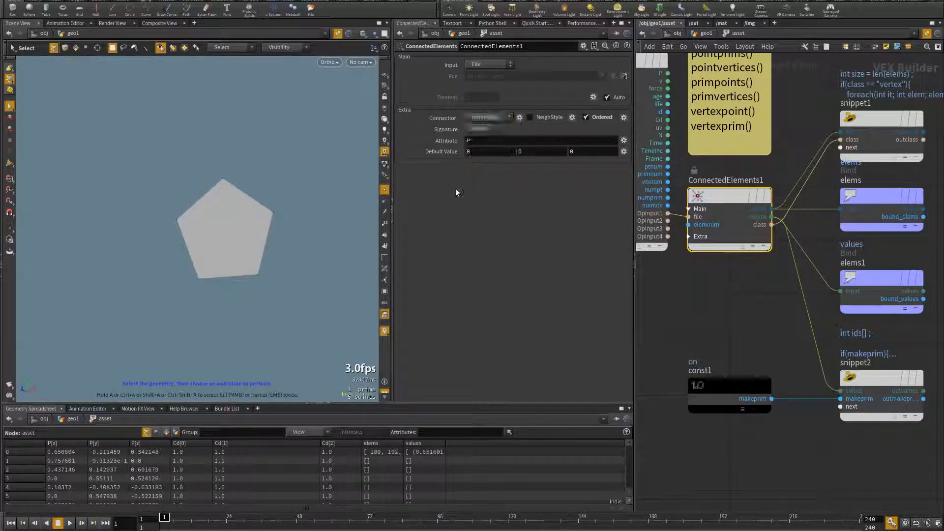
left_click(530, 117)
left_click(585, 117)
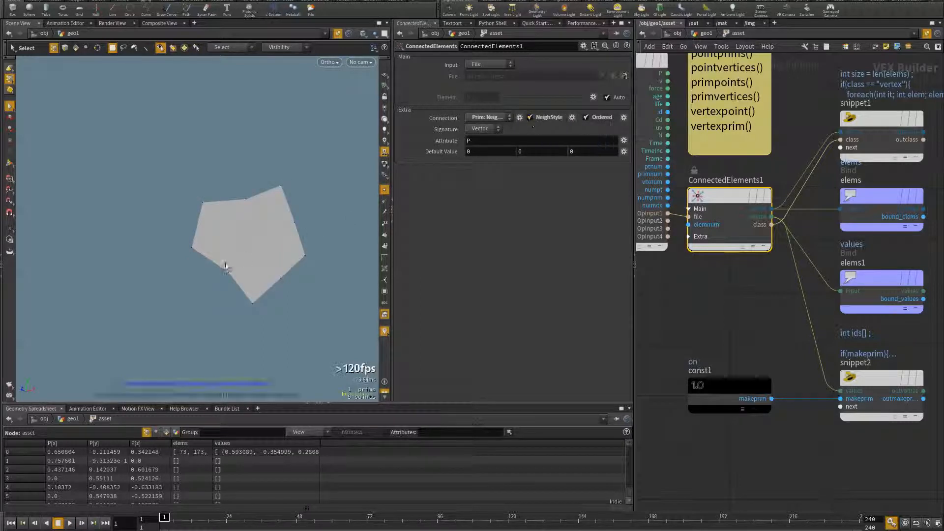
left_click(586, 116)
left_click_drag(230, 215, 228, 208, "alt")
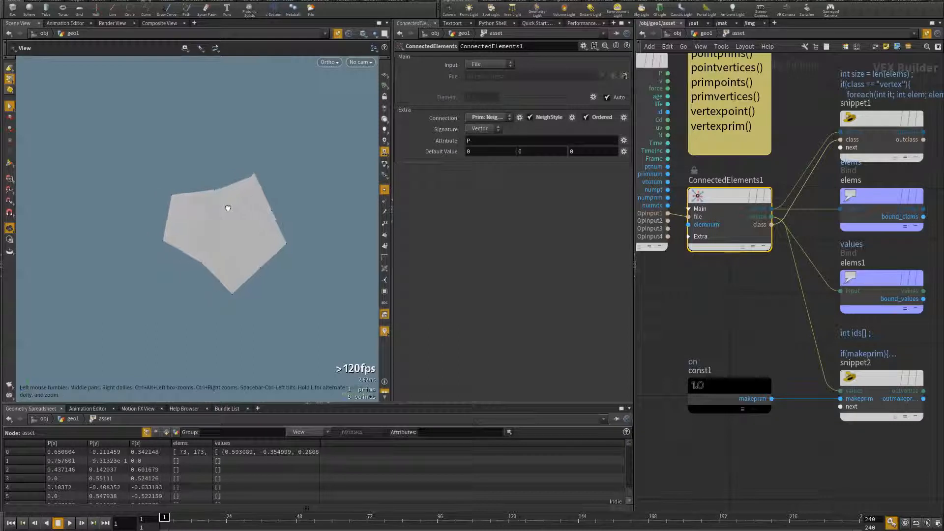
left_click(603, 117)
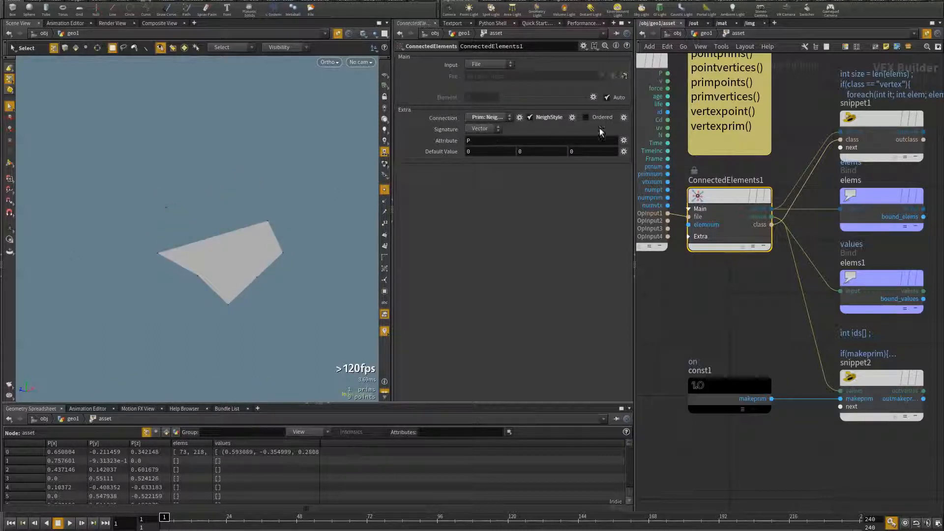
- Return to the geo1 network and examine the generated polygon against the asset node's sphere wireframe
key("u")
left_click_drag(119, 240, 192, 278, "alt")
middle_click_drag(192, 278, 211, 280, "alt")
scroll(213, 278, "down", 2)
left_click_drag(213, 278, 243, 270, "alt")
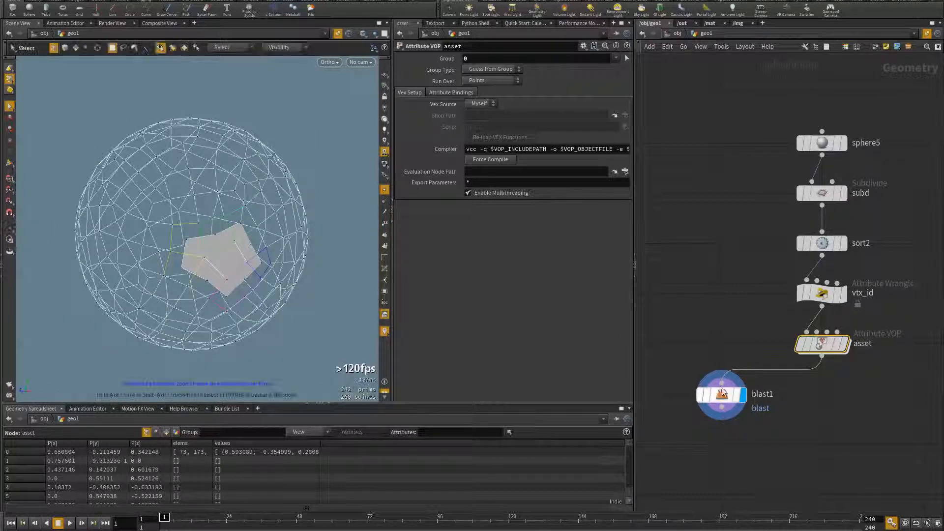
left_click(841, 374)
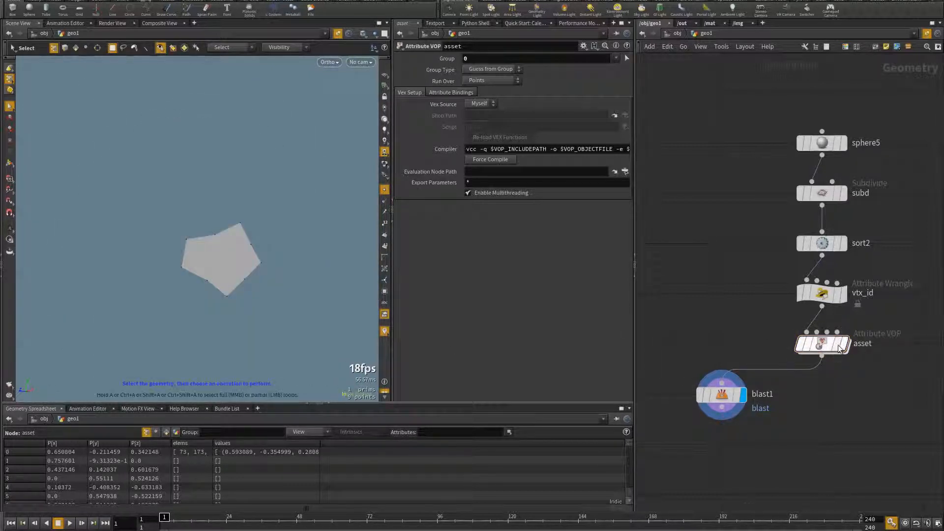